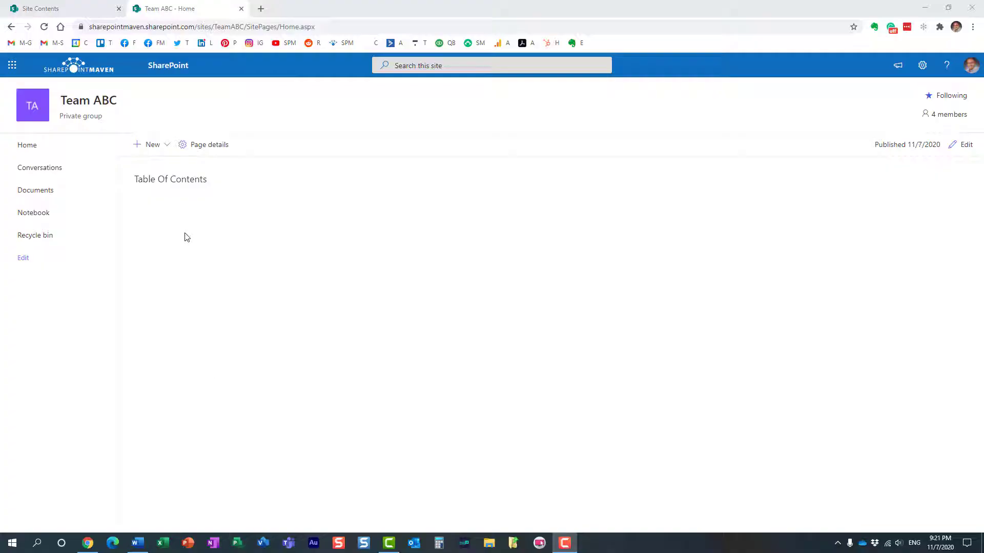
Browse Site contents to the Site Pages library, then return to the home page
{"action": "left_click", "coordinate": [922, 65]}
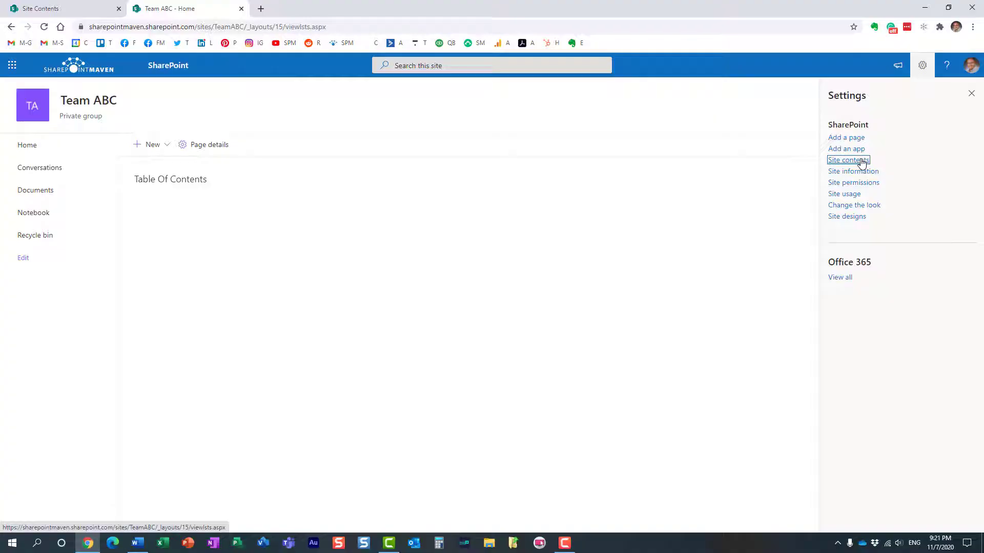
{"action": "left_click", "coordinate": [854, 160]}
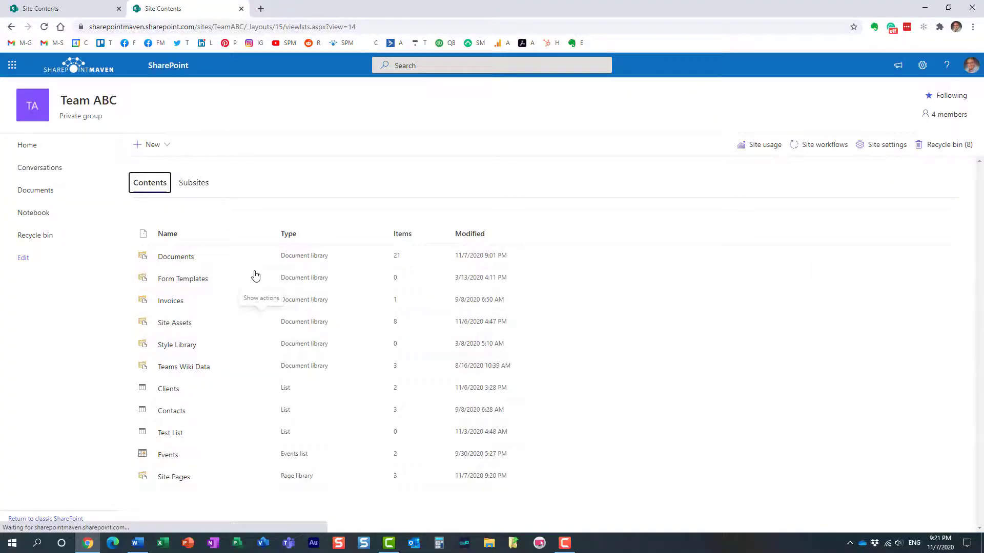
{"action": "left_click", "coordinate": [177, 476]}
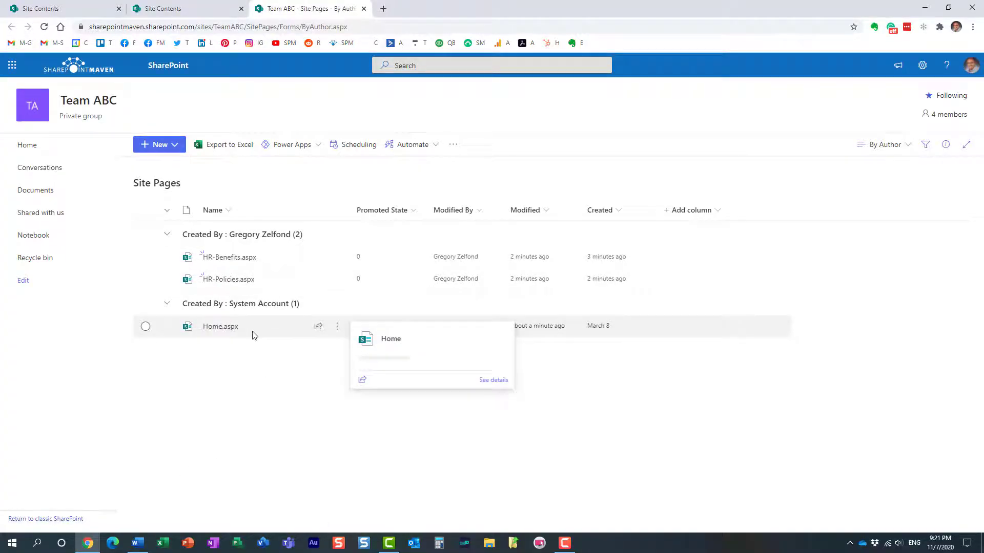
{"action": "mouse_move", "coordinate": [220, 261]}
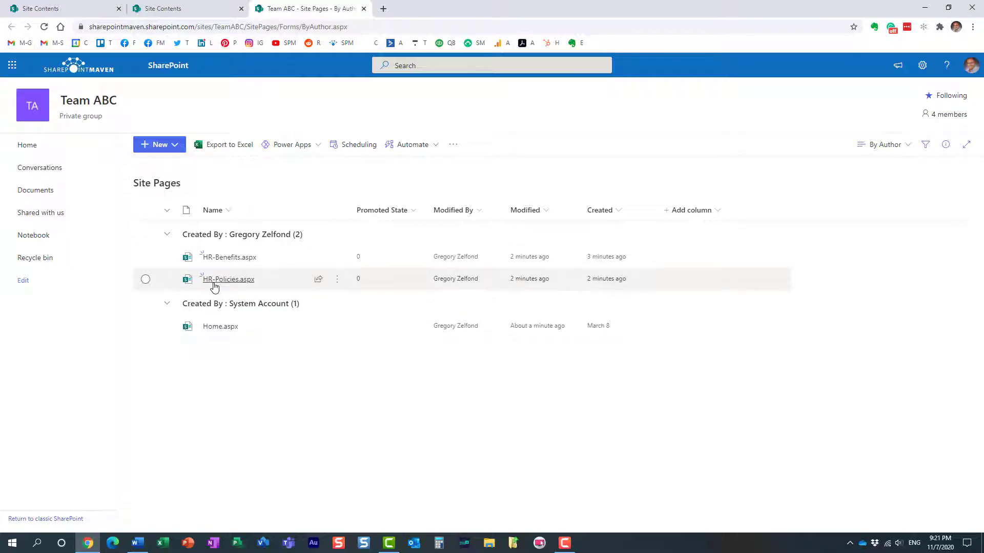
{"action": "mouse_move", "coordinate": [225, 282]}
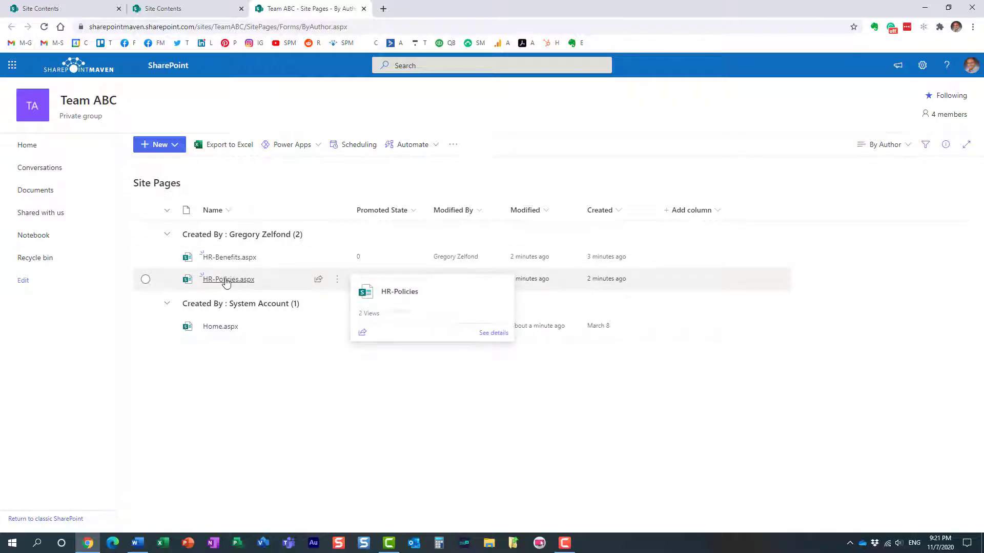
{"action": "left_click", "coordinate": [26, 148]}
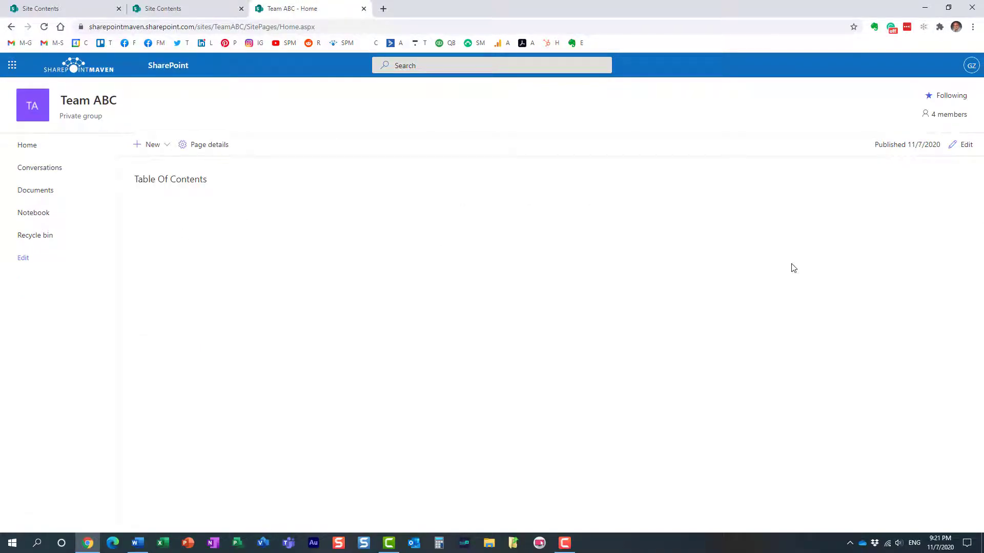
In edit mode, add and select a 'Benefits Page' line under the Table Of Contents heading
{"action": "left_click", "coordinate": [965, 149]}
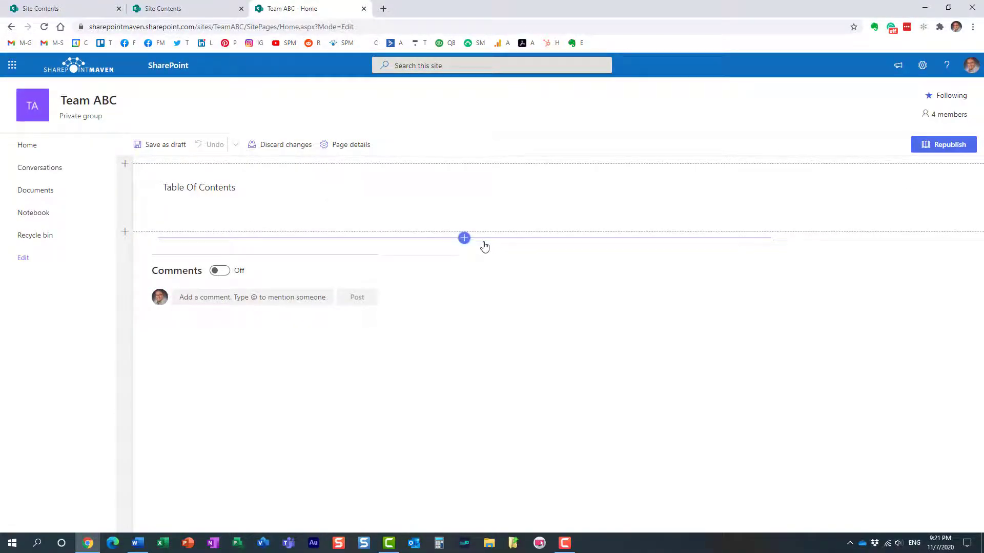
{"action": "left_click", "coordinate": [197, 208]}
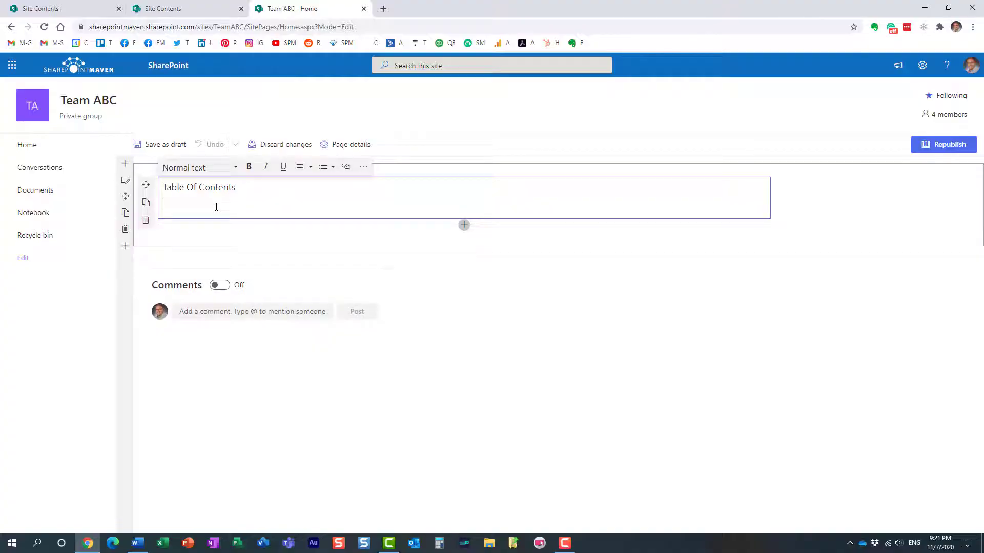
{"action": "type", "text": "Benefits Pa"}
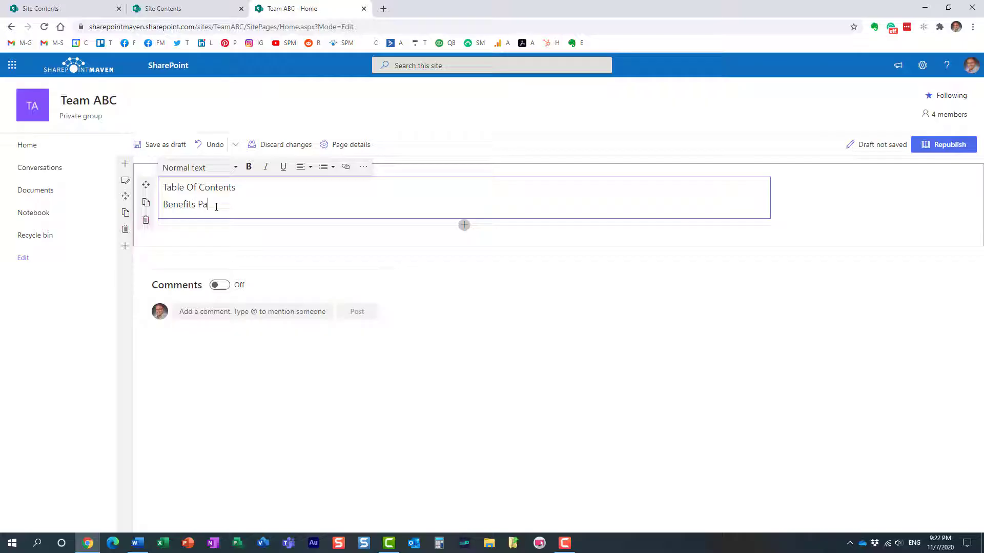
{"action": "type", "text": "ge"}
{"action": "key", "text": "shift+Home"}
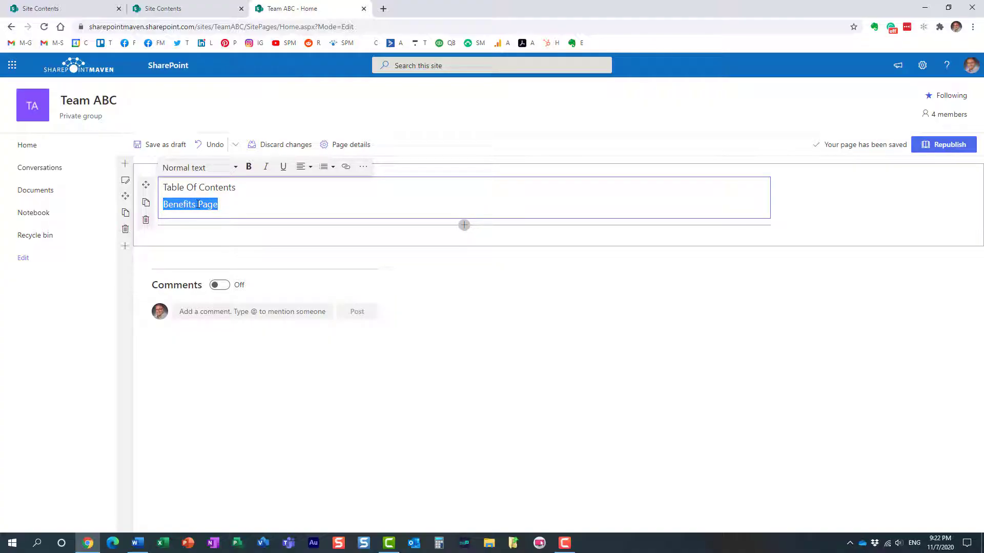
Link the selected 'Benefits Page' text to the HR Benefits page, opening in the same tab
{"action": "left_click", "coordinate": [345, 168]}
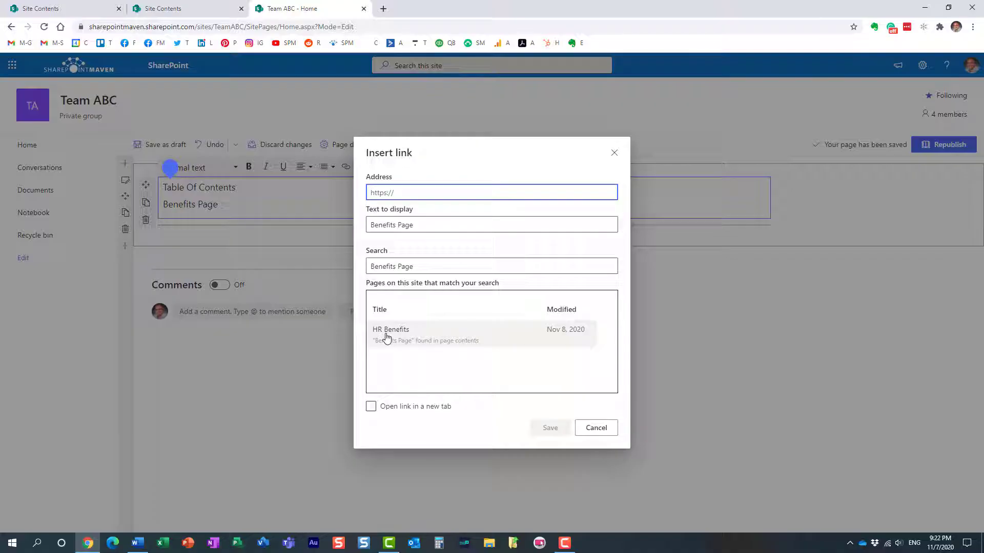
{"action": "left_click", "coordinate": [393, 344]}
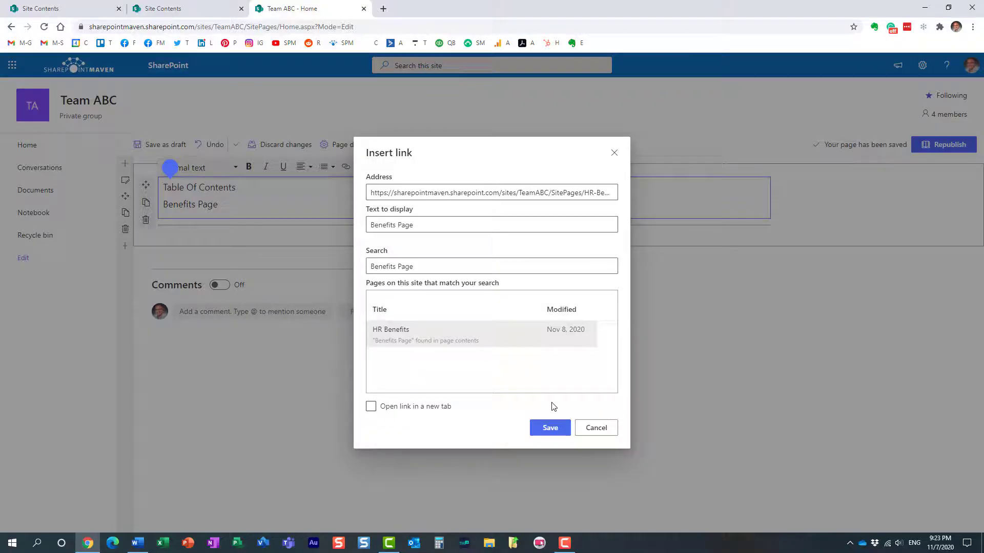
{"action": "left_click", "coordinate": [371, 409]}
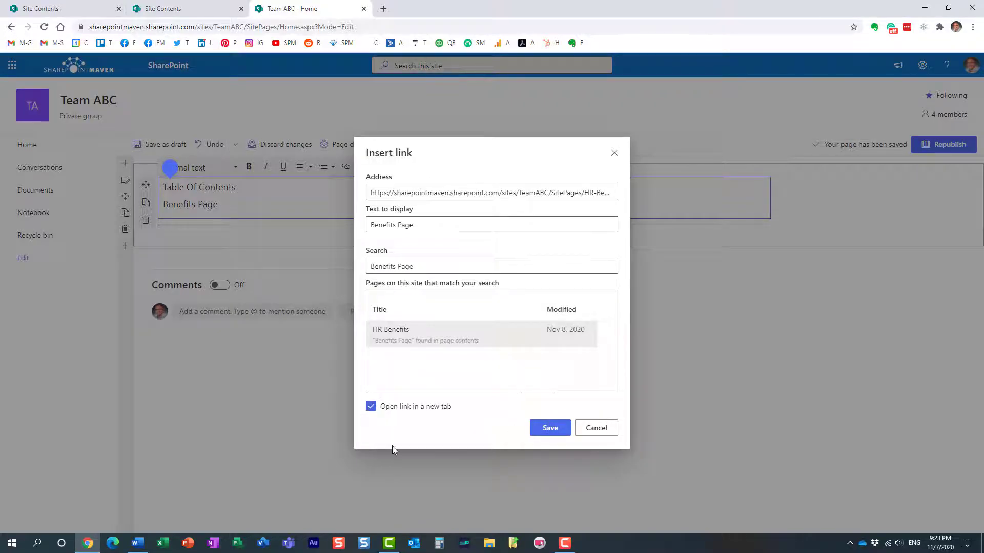
{"action": "left_click", "coordinate": [370, 407]}
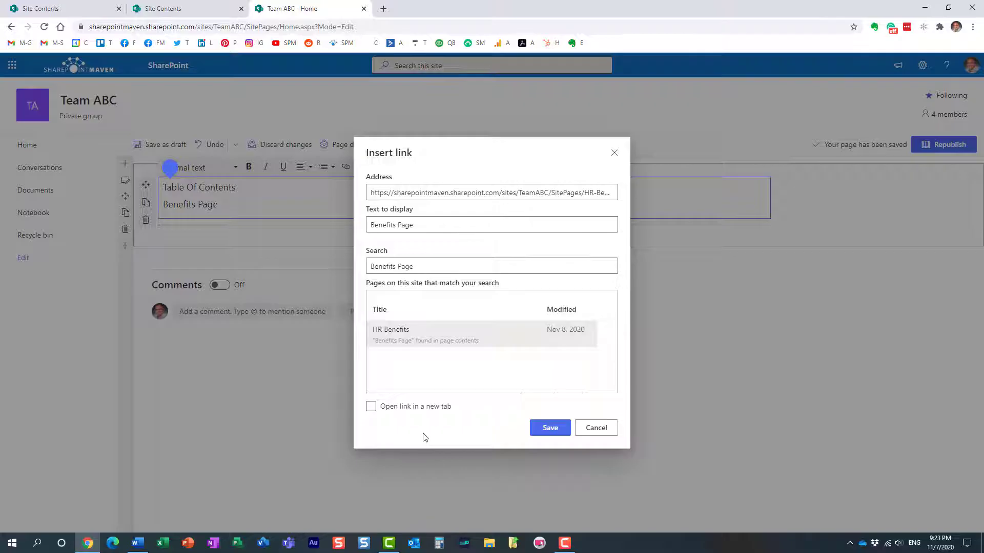
{"action": "left_click", "coordinate": [545, 430]}
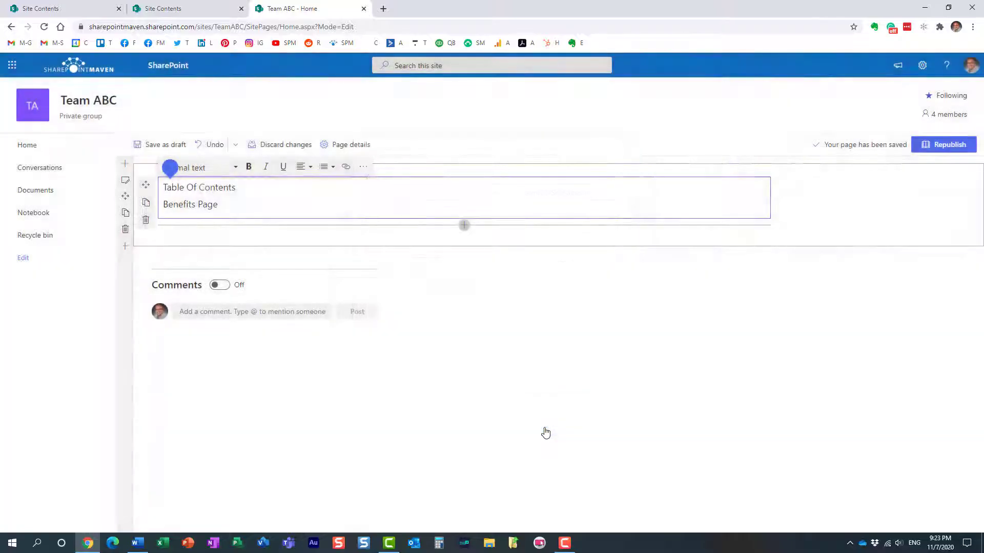
Republish the home page, test the Benefits Page link, and return to Home
{"action": "left_click", "coordinate": [295, 203]}
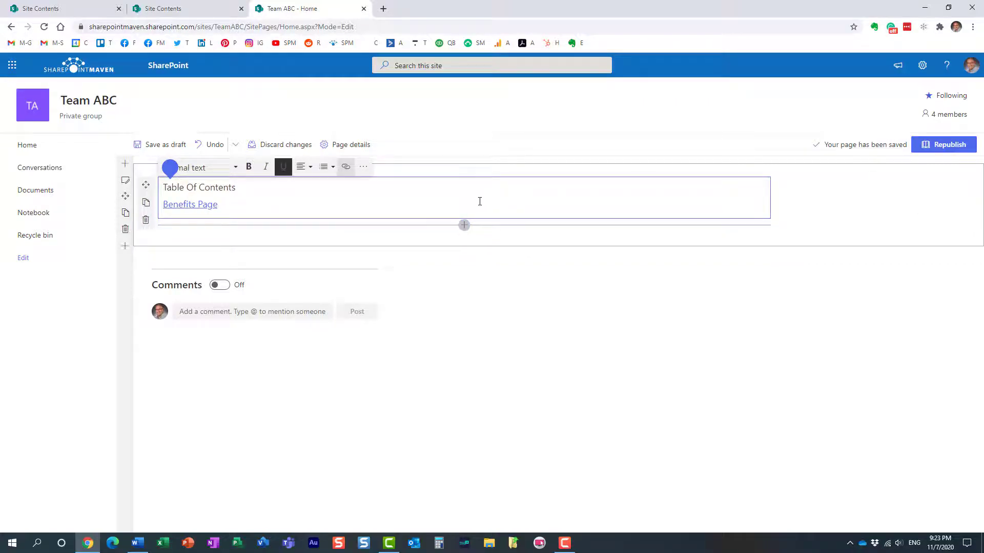
{"action": "left_click", "coordinate": [942, 153]}
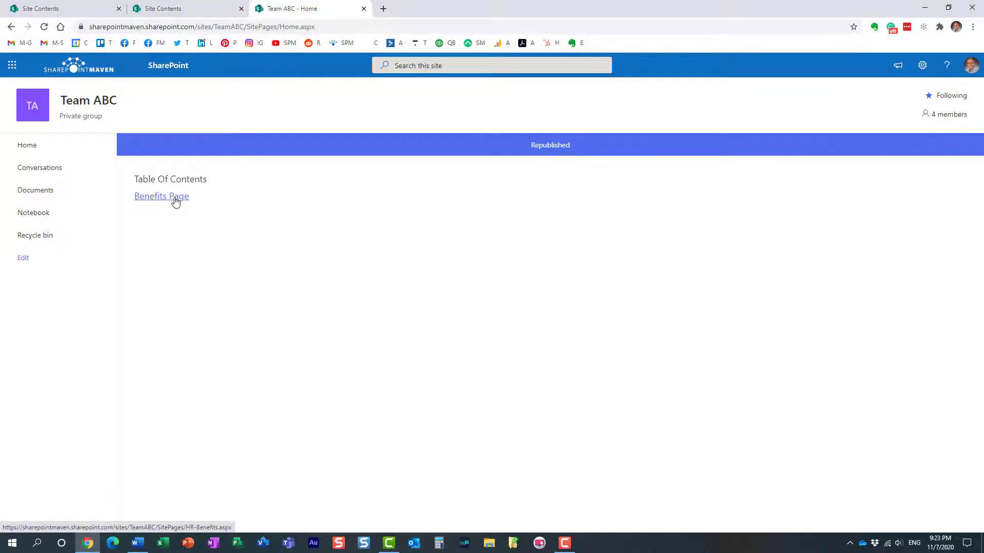
{"action": "left_click", "coordinate": [175, 199]}
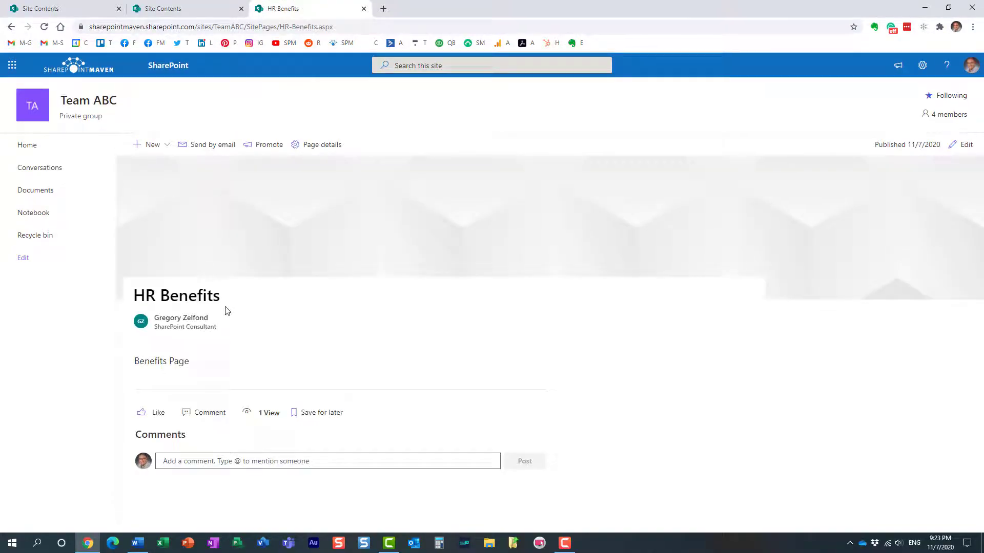
{"action": "left_click", "coordinate": [30, 146]}
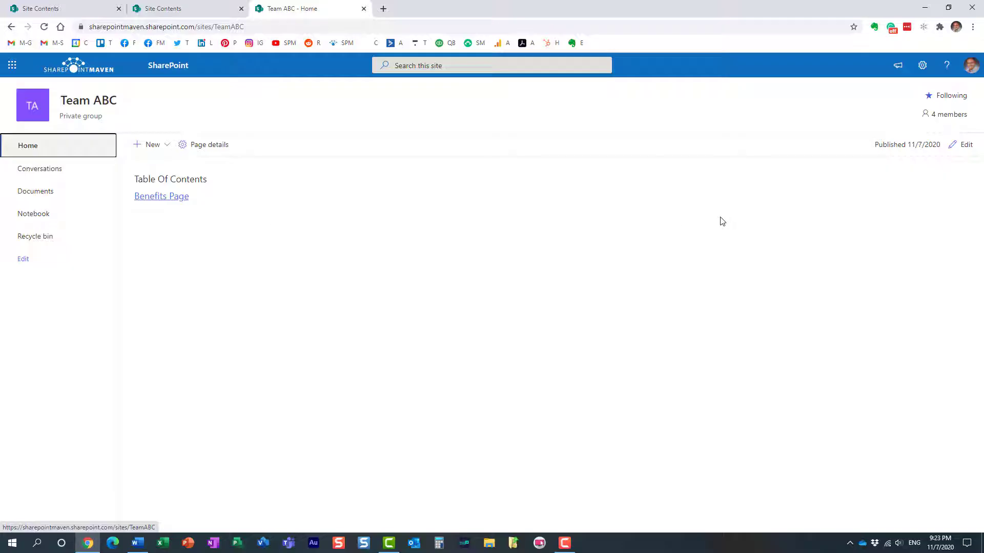
Edit the home page and type '[[' on a new line below Benefits Page
{"action": "left_click", "coordinate": [958, 149]}
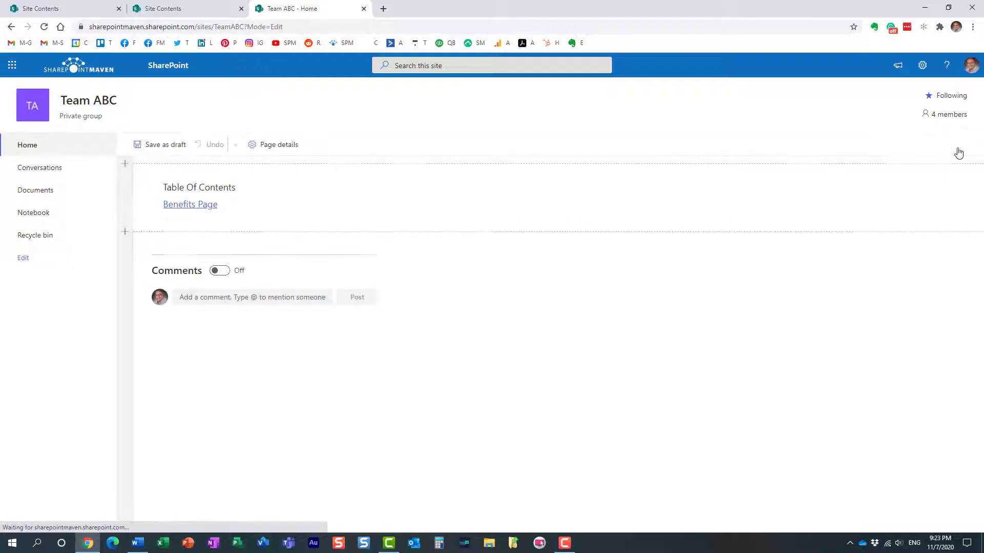
{"action": "left_click", "coordinate": [228, 205]}
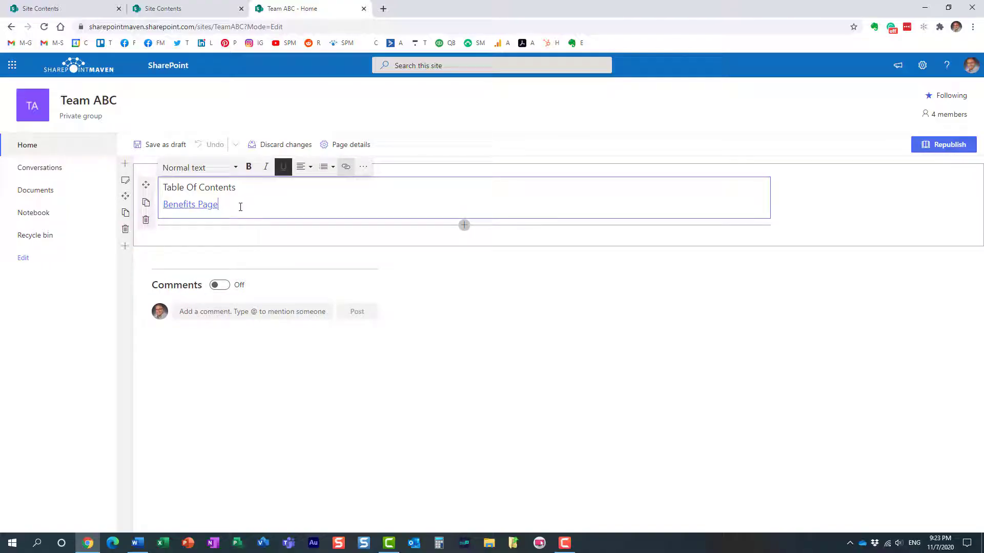
{"action": "key", "text": "Return"}
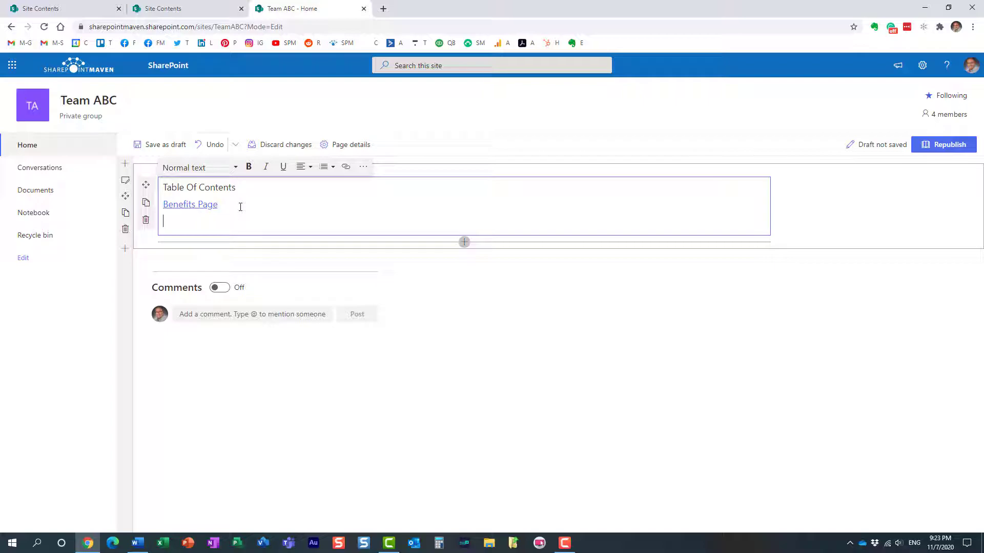
{"action": "type", "text": "Policies"}
{"action": "key", "text": "shift+Home"}
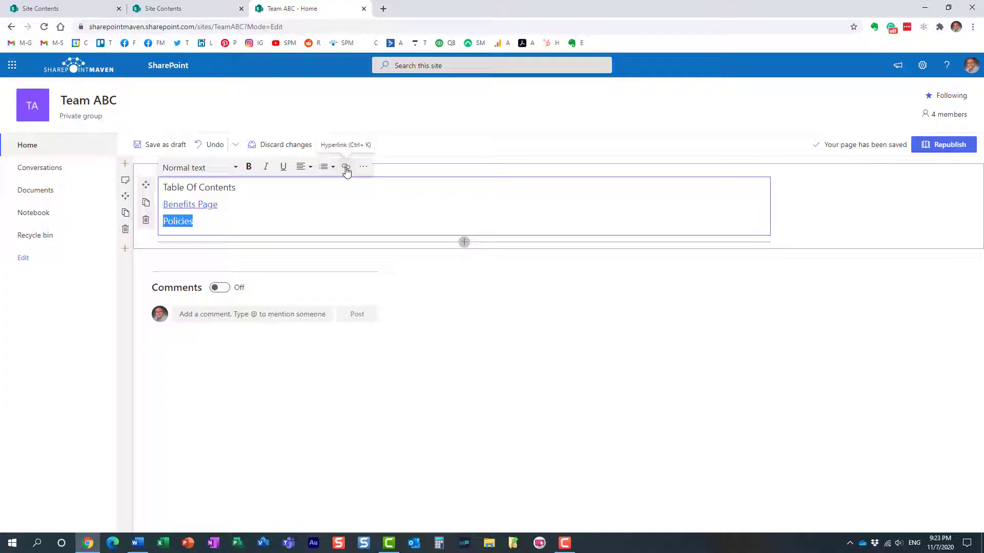
{"action": "left_click", "coordinate": [205, 221]}
{"action": "left_click_drag", "start_coordinate": [205, 221], "coordinate": [167, 221]}
{"action": "key", "text": "BackSpace"}
{"action": "key", "text": "BackSpace"}
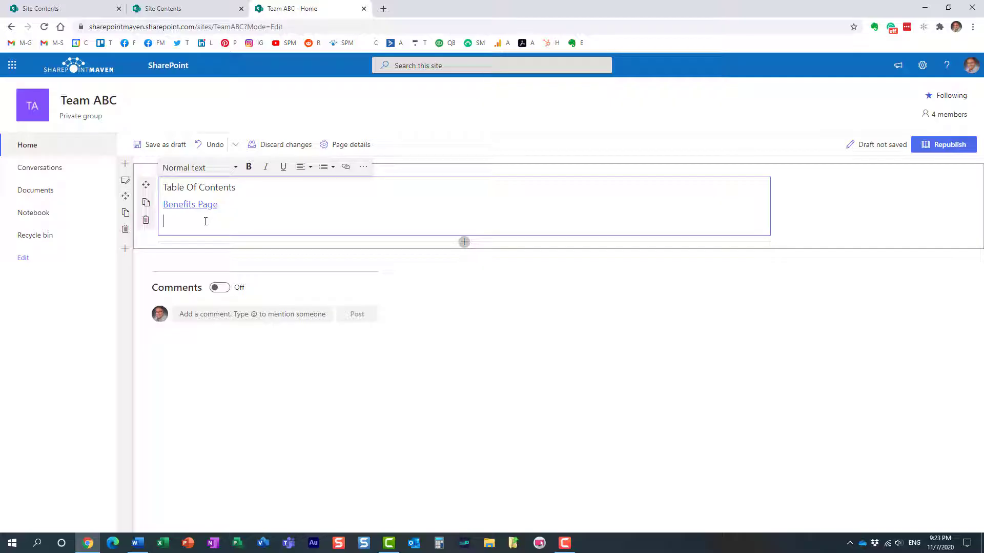
{"action": "type", "text": "[["}
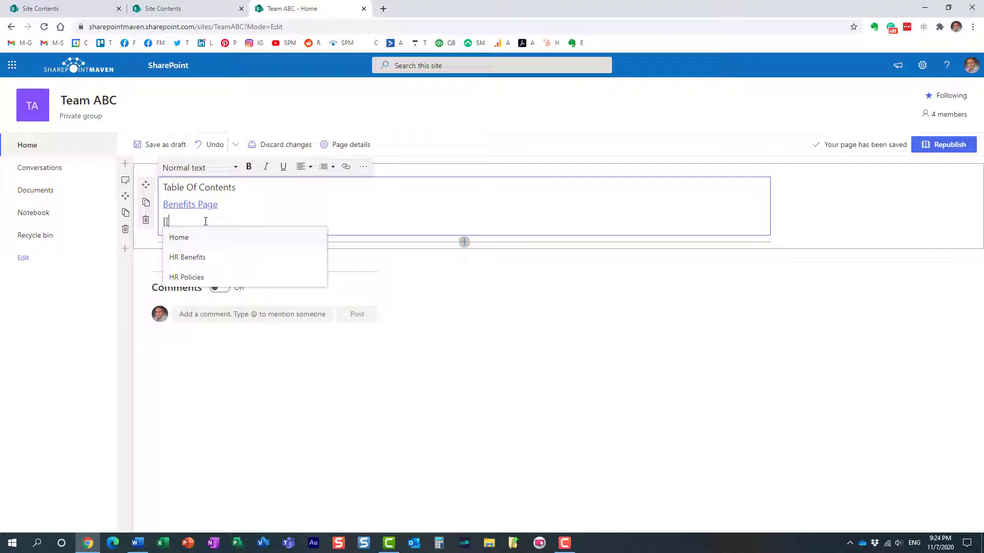
Insert the HR Policies link, republish the page, and confirm the link opens HR Policies
{"action": "left_click", "coordinate": [195, 277]}
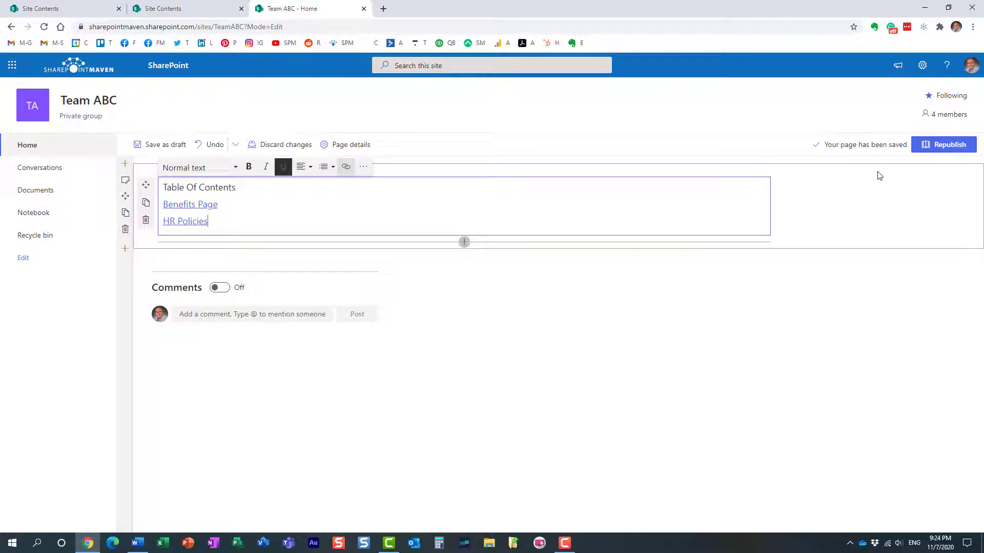
{"action": "left_click", "coordinate": [945, 150]}
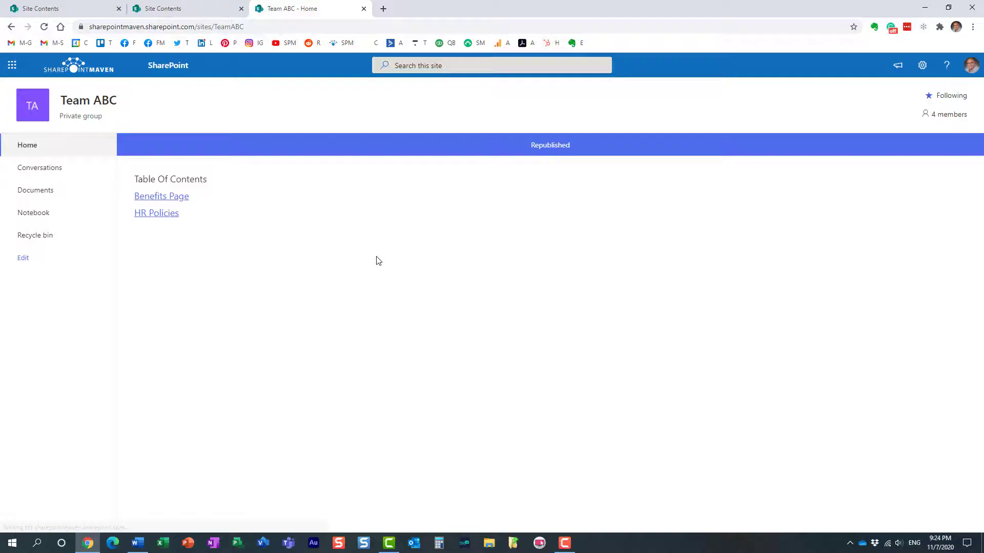
{"action": "left_click", "coordinate": [159, 217]}
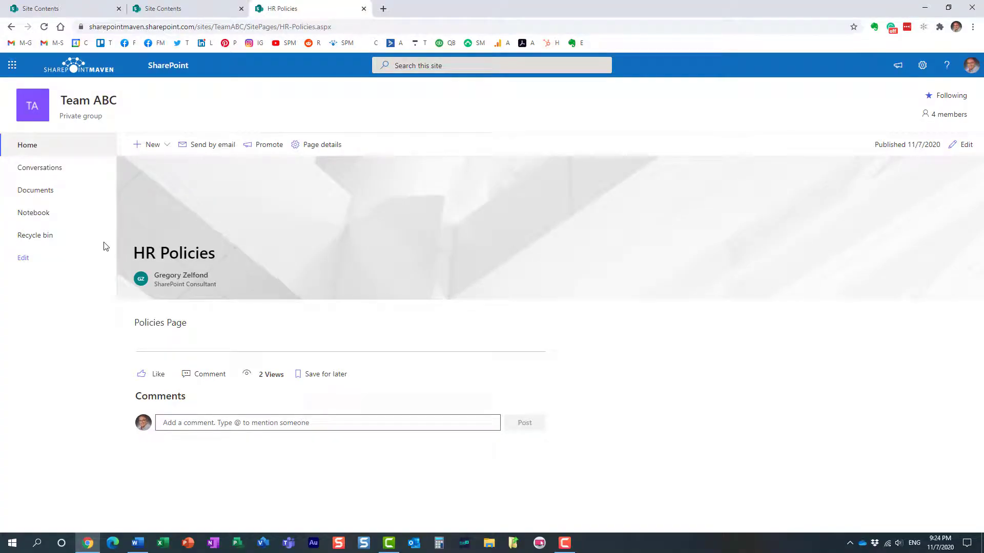
{"action": "left_click", "coordinate": [45, 147]}
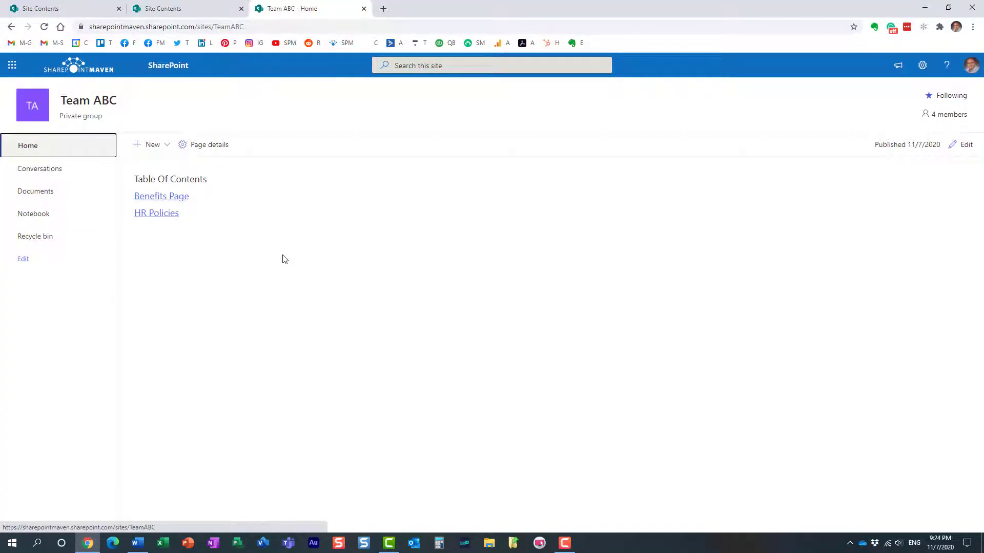